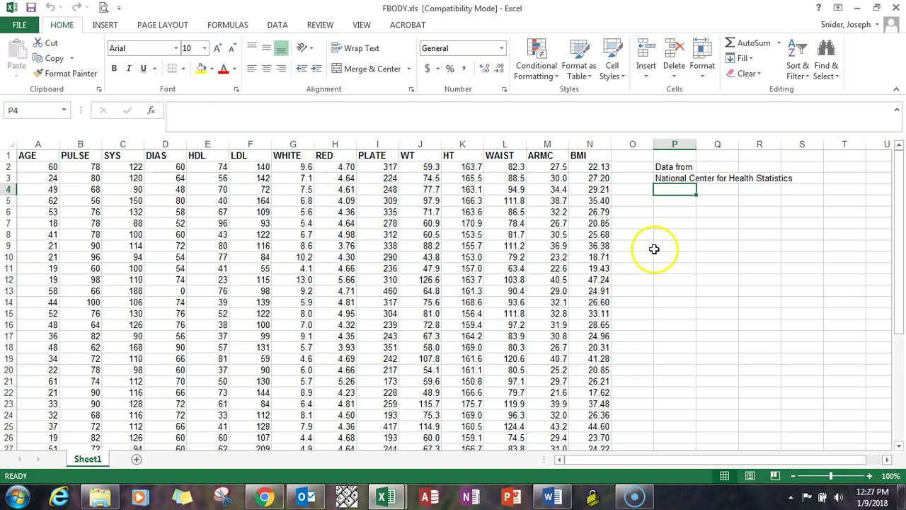
Copy the AGE and PULSE data (A1:B41) and paste it into A1 of a new Sheet2
click(26, 154)
drag(60, 161, 78, 416)
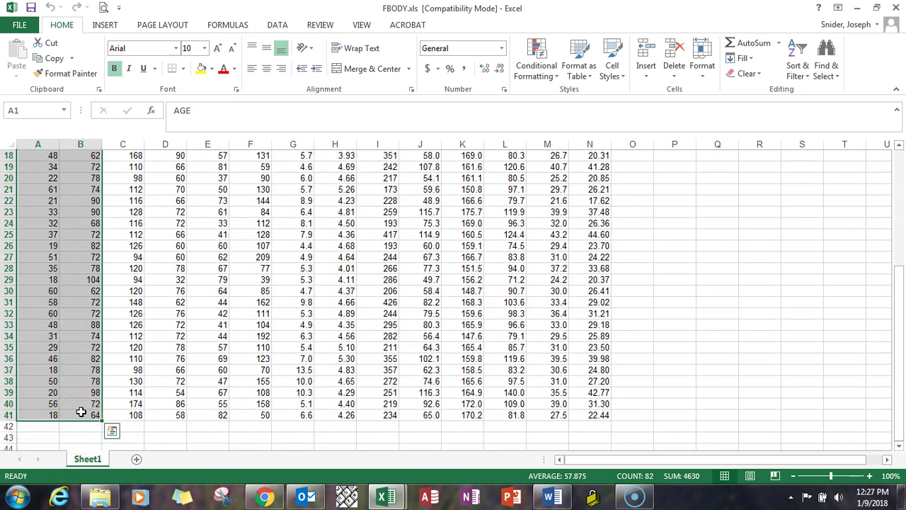
key(ctrl+c)
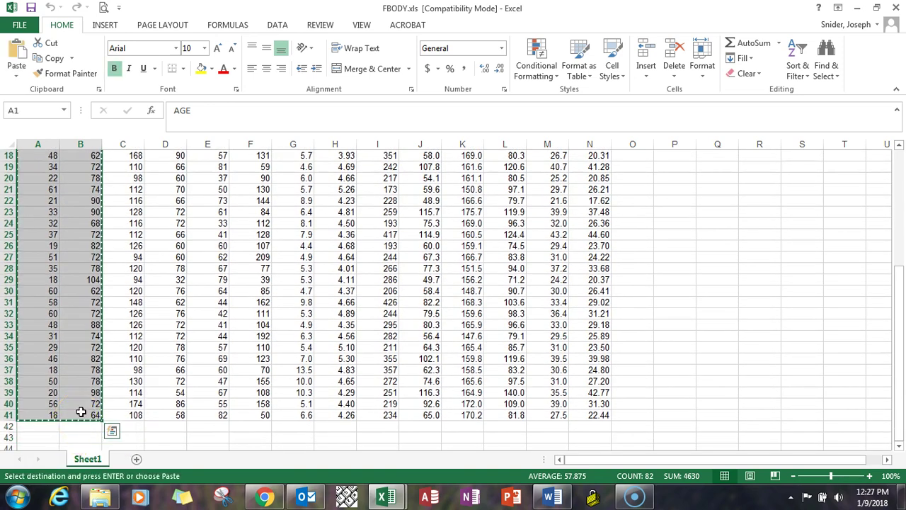
click(136, 460)
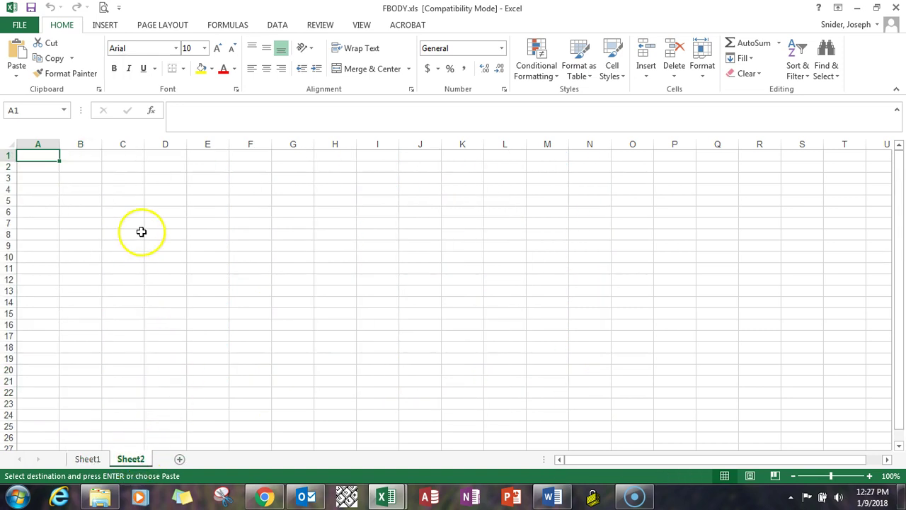
key(ctrl+v)
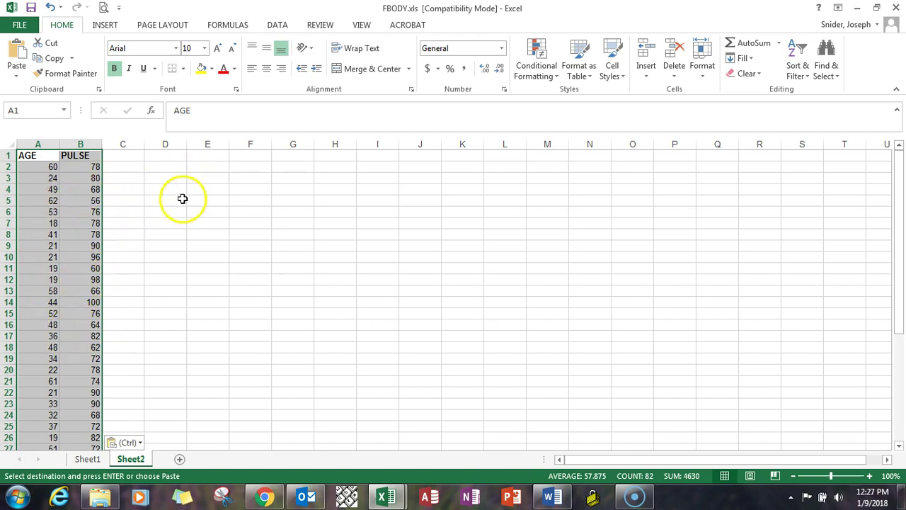
Insert a markers-only scatter chart of PULSE vs AGE and move it up beside columns A–B
click(106, 25)
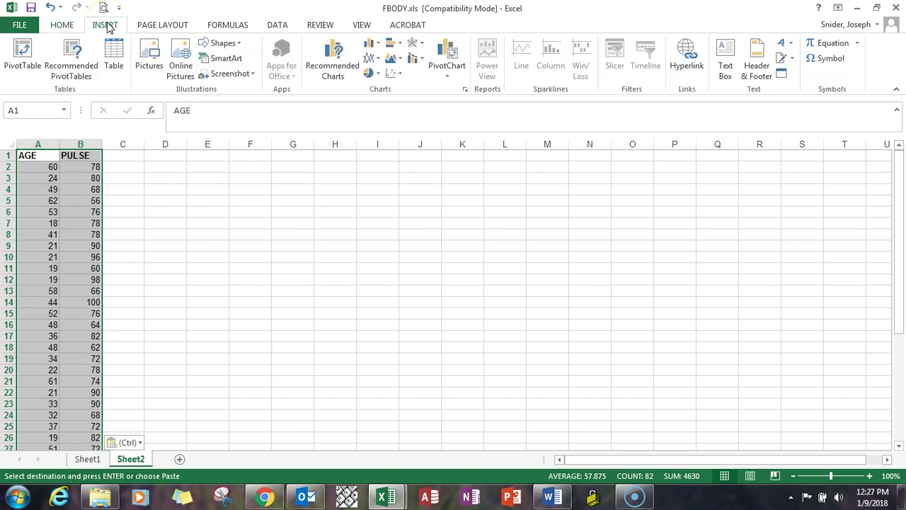
click(400, 76)
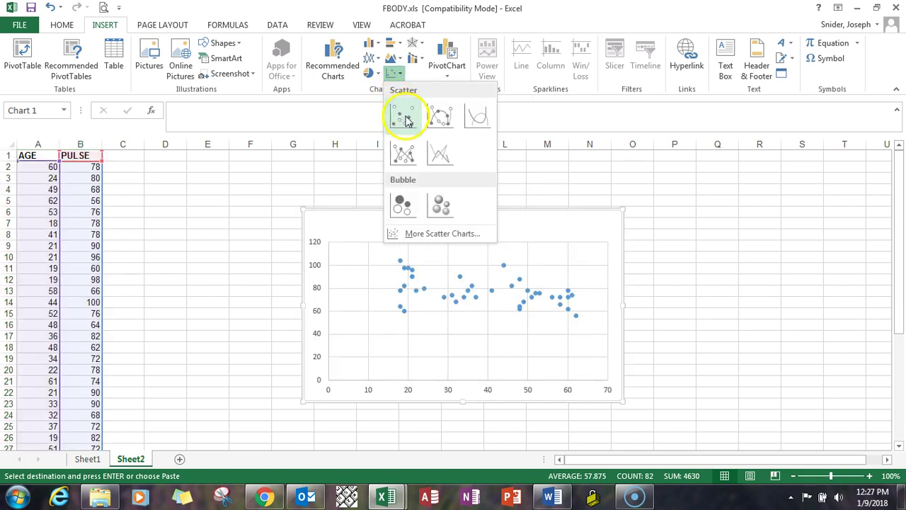
click(403, 118)
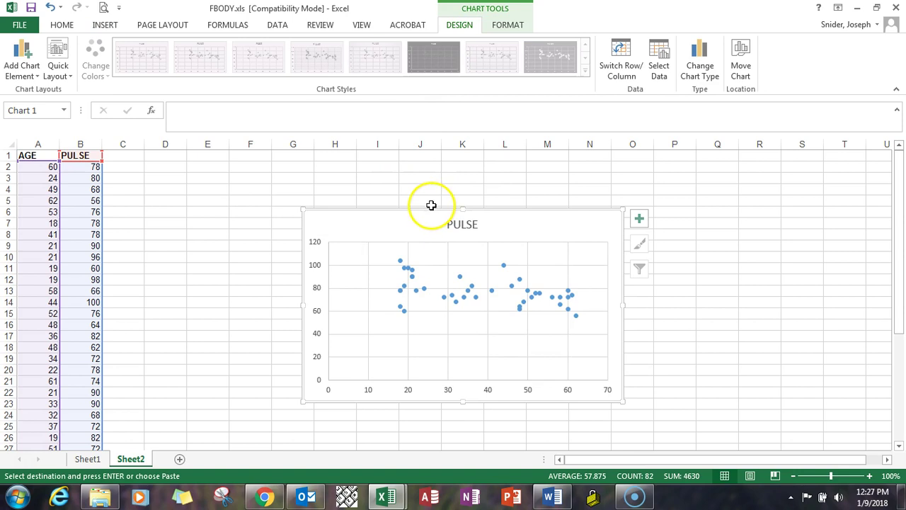
drag(425, 210, 278, 164)
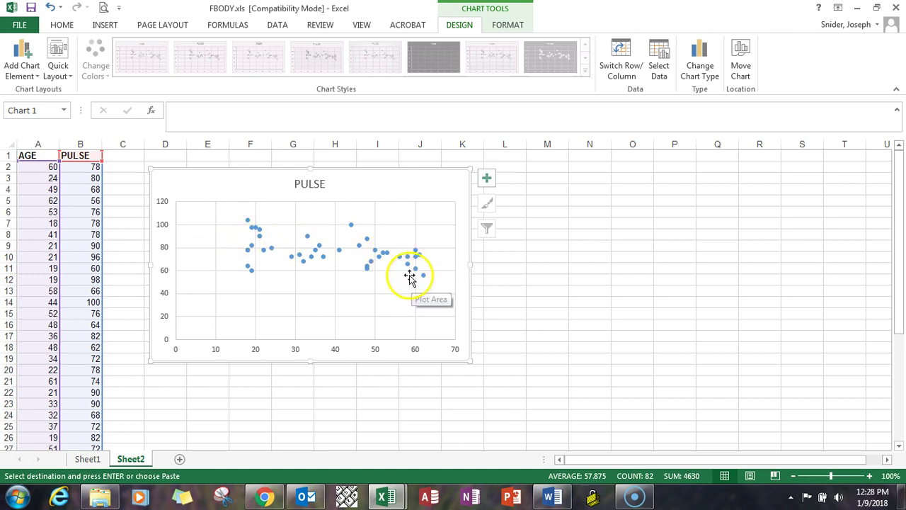
Give the PULSE series a linear trendline showing y = -0.3373x + 90.402 and R² = 0.2074
mouse_move(409, 271)
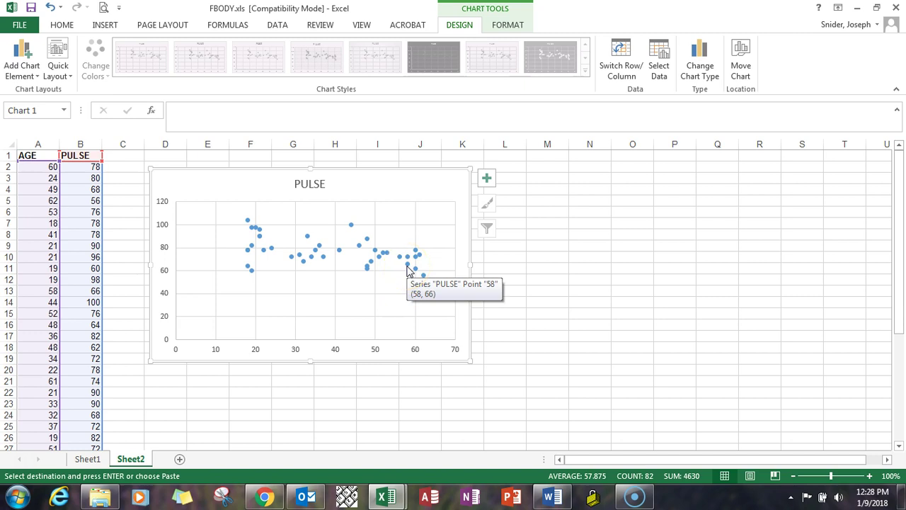
right_click(408, 271)
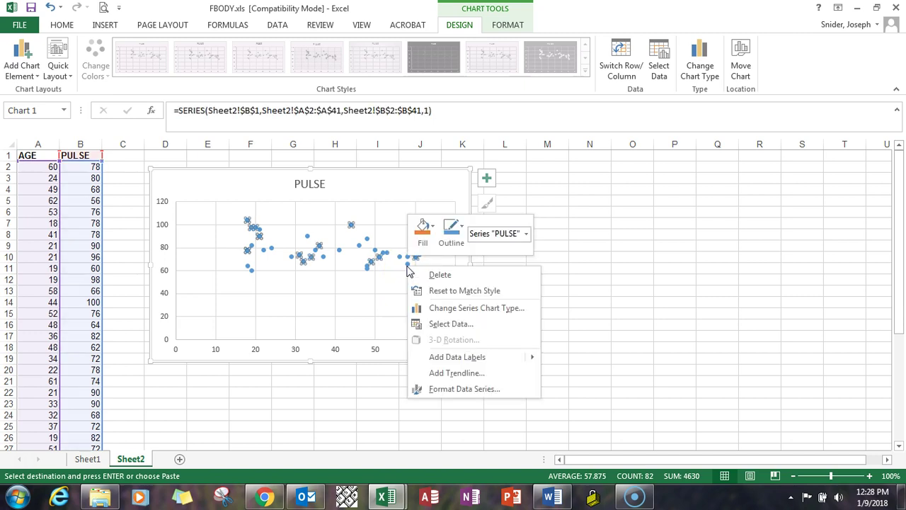
click(466, 374)
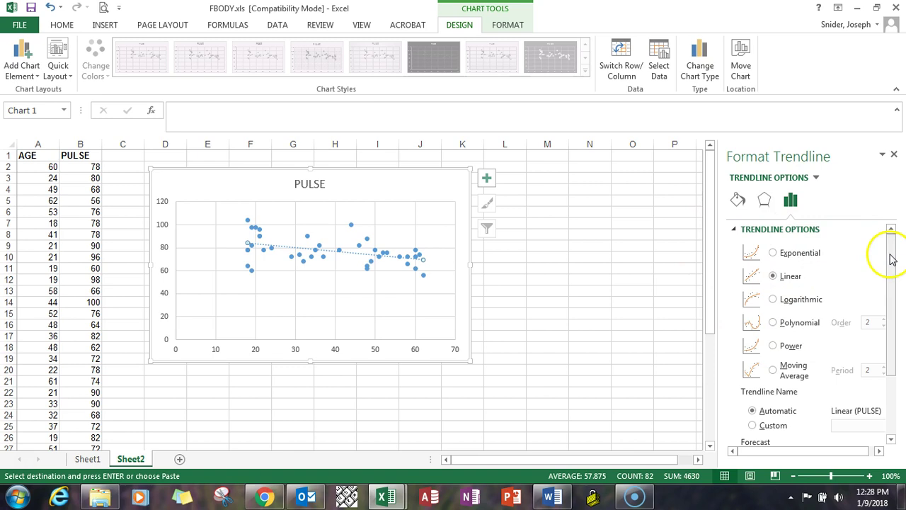
drag(892, 260, 892, 320)
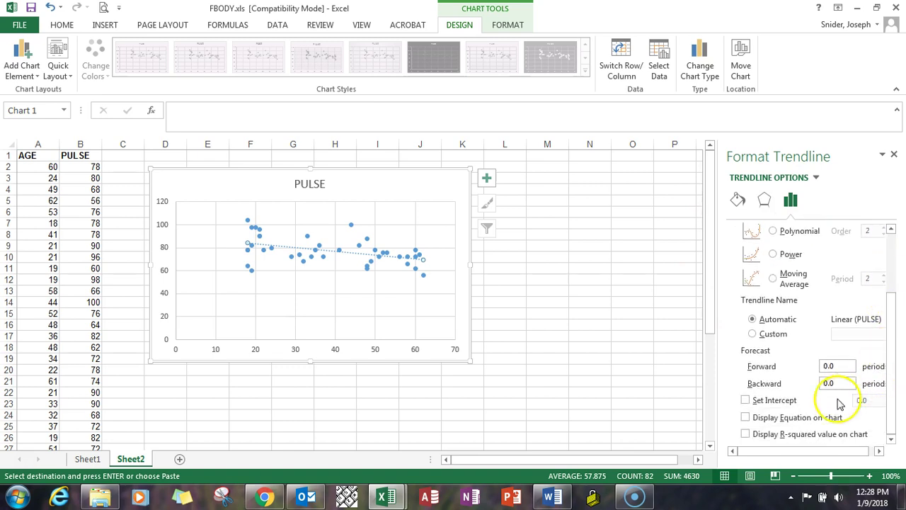
click(748, 434)
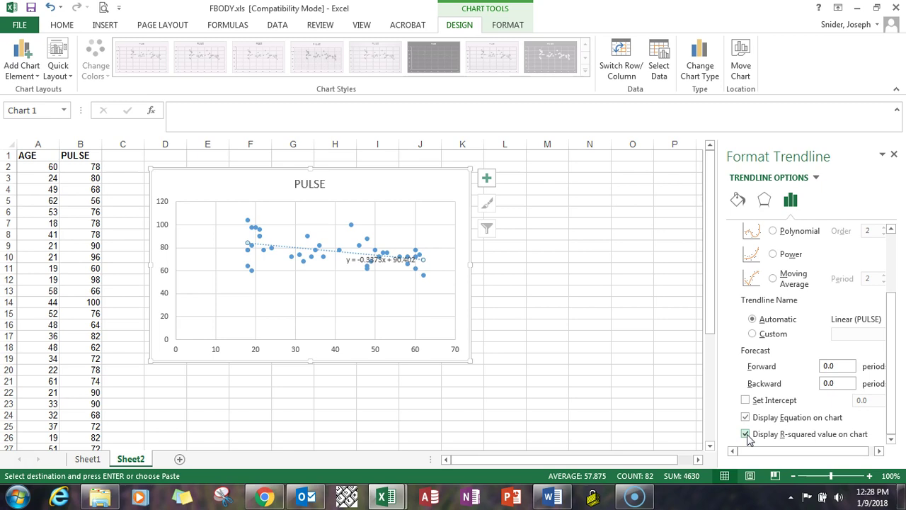
click(895, 155)
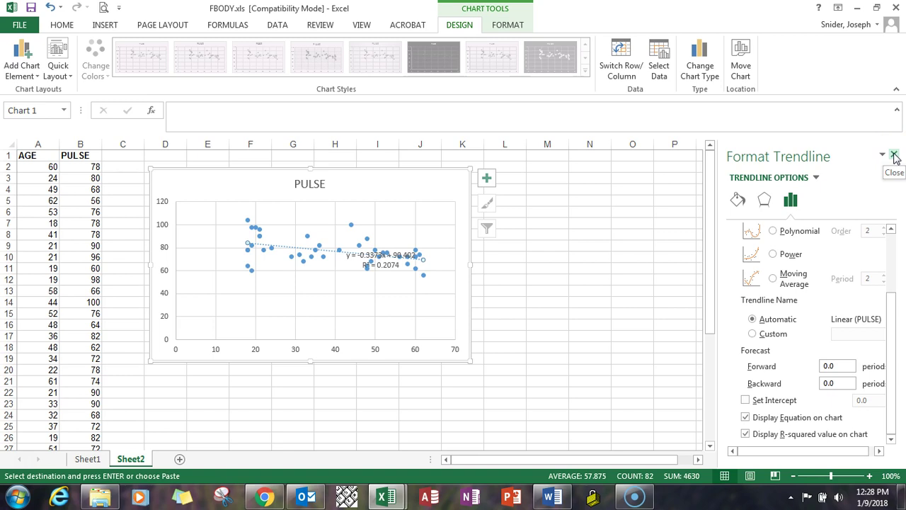
click(895, 154)
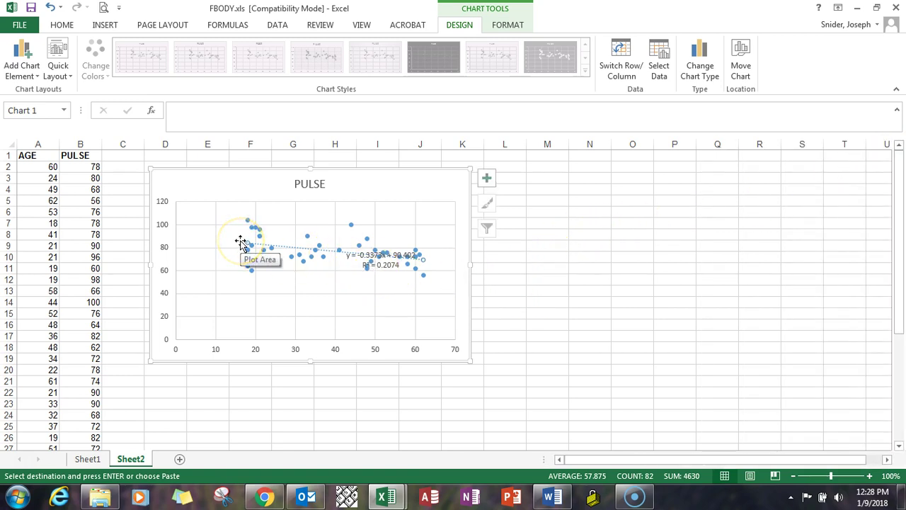
Move the trendline equation and R² label to the chart's top-right, clear of the data points
mouse_move(244, 248)
mouse_down()
mouse_move(324, 263)
mouse_move(433, 266)
mouse_up()
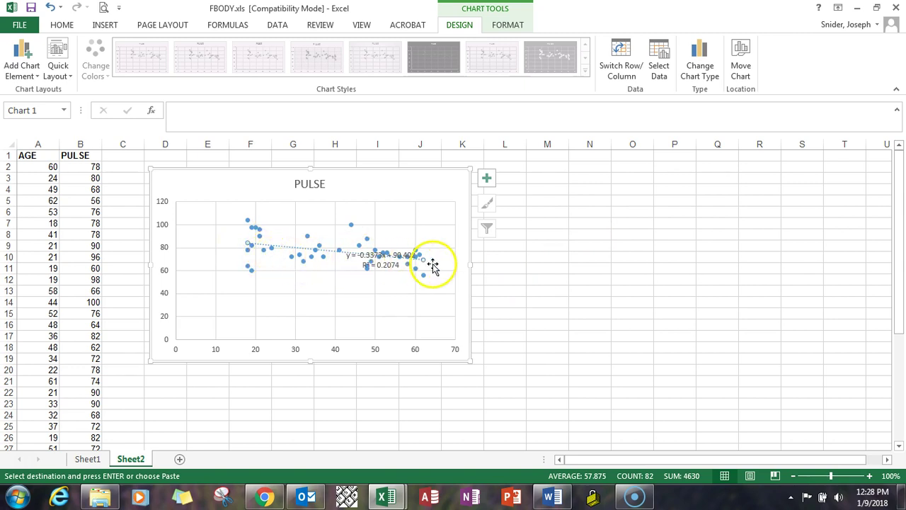
click(388, 267)
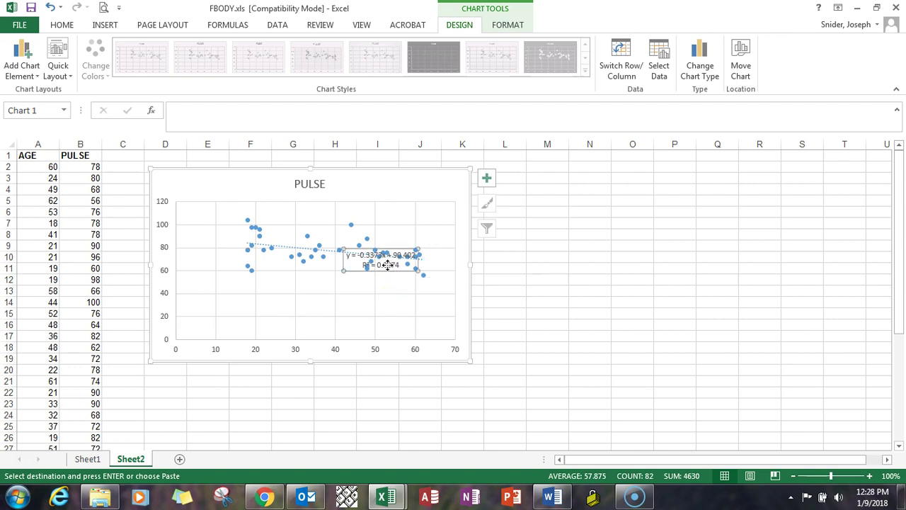
drag(388, 265, 414, 191)
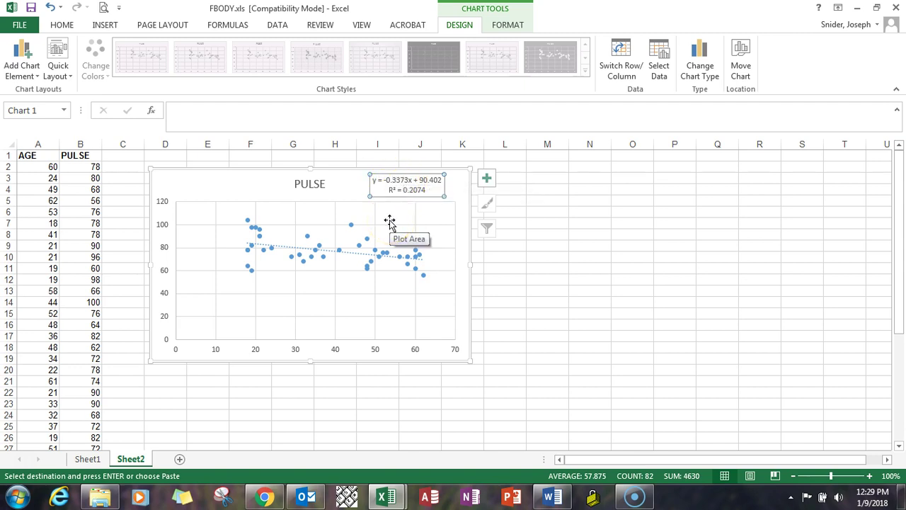
click(404, 181)
click(263, 240)
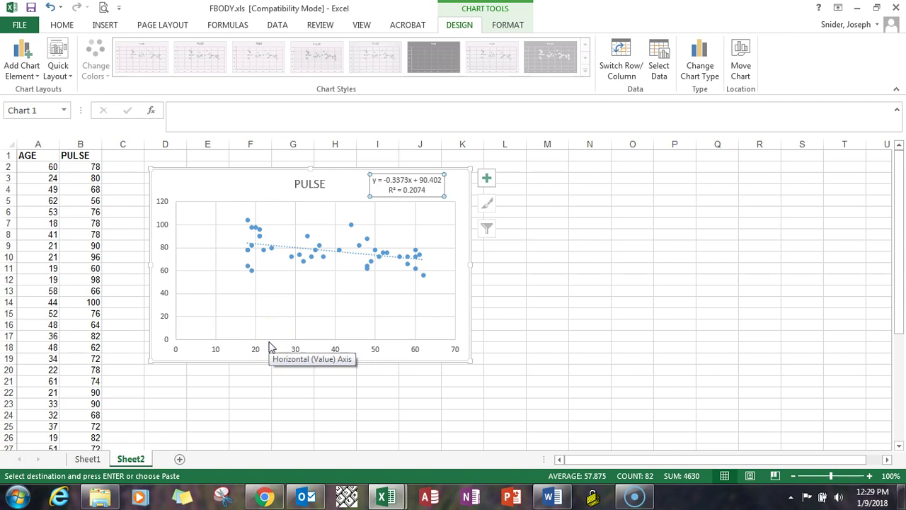
click(267, 282)
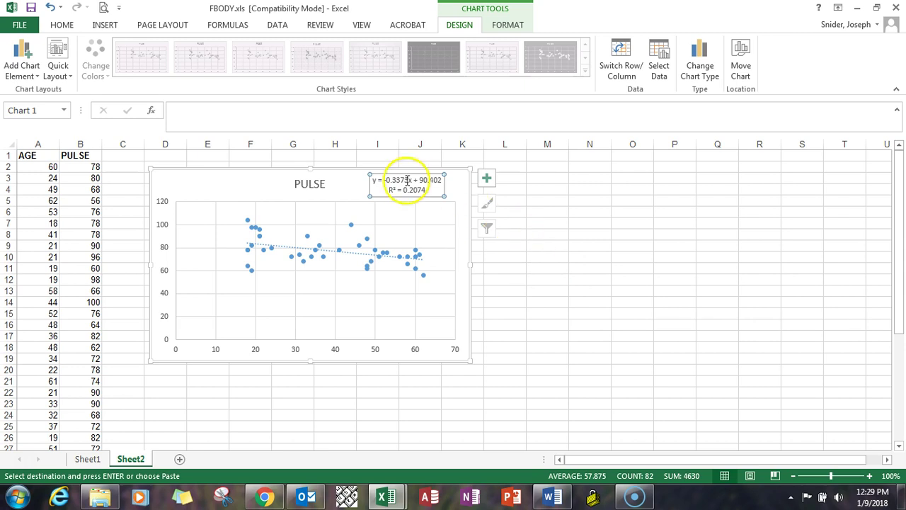
Enter headings X and Y in M8:N8 and the X value 43.5 in M9
click(538, 234)
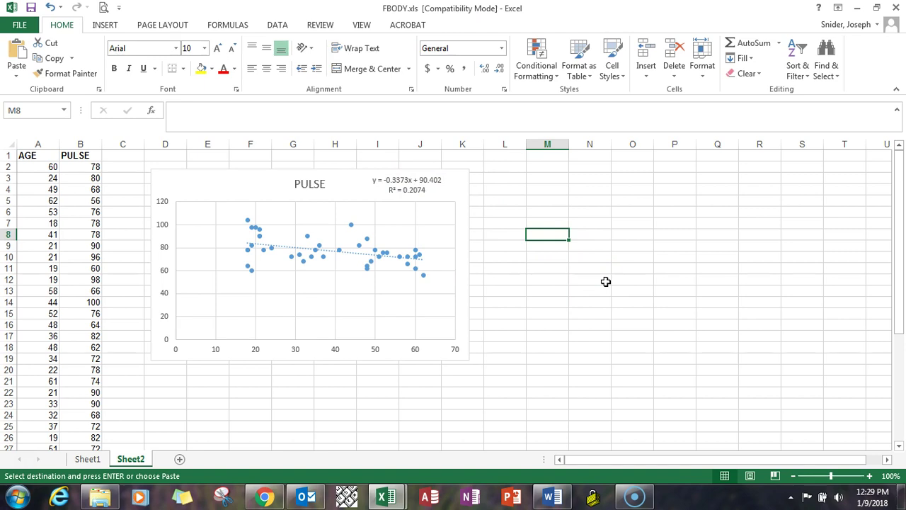
text(X)
key(Tab)
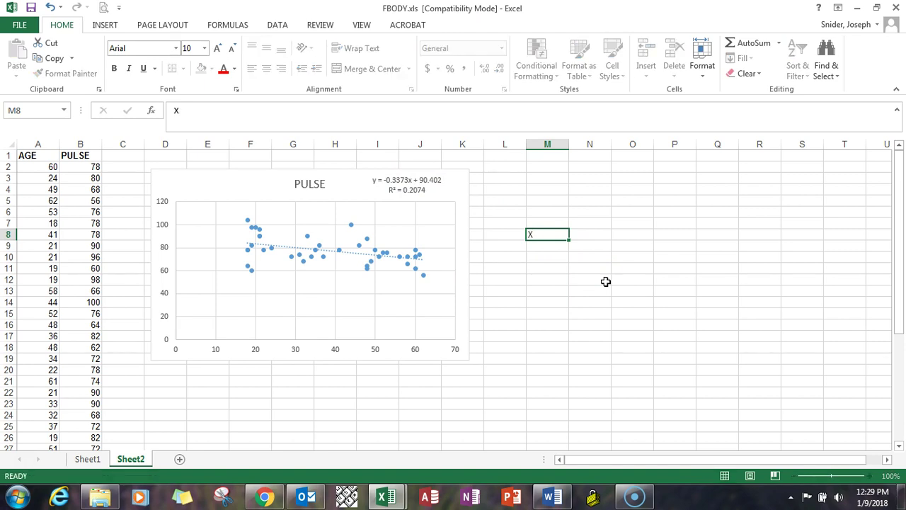
text(Y)
key(Return)
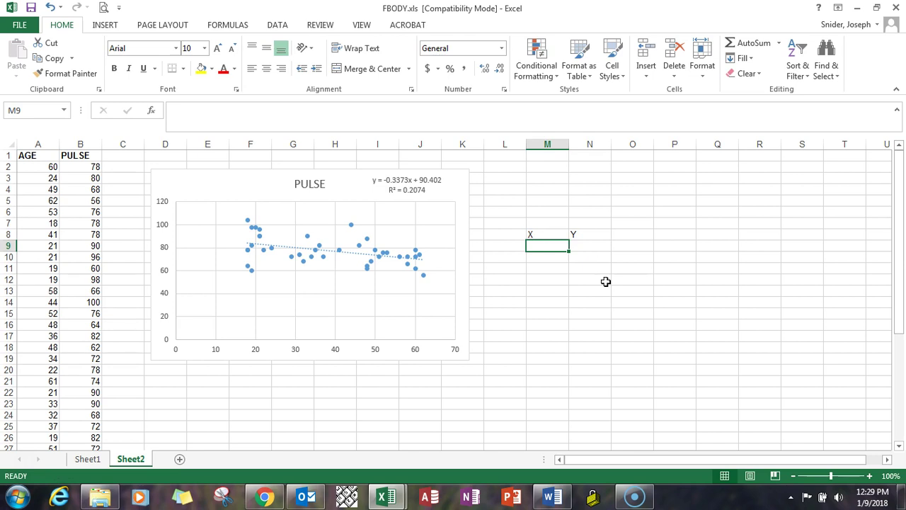
text(43)
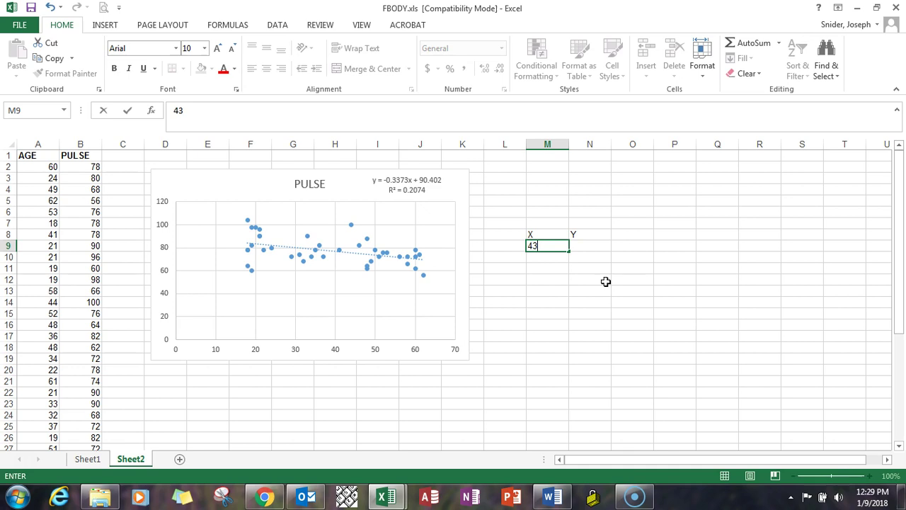
key(Tab)
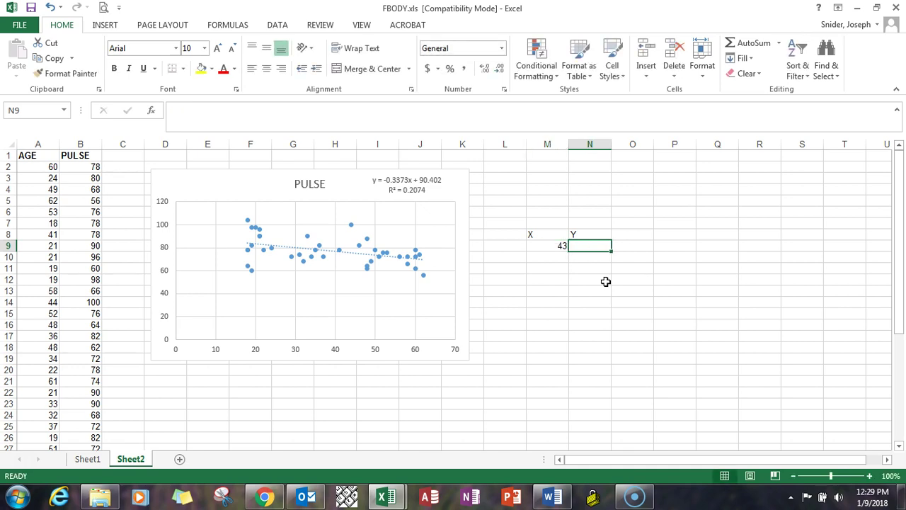
key(Left)
text(43.)
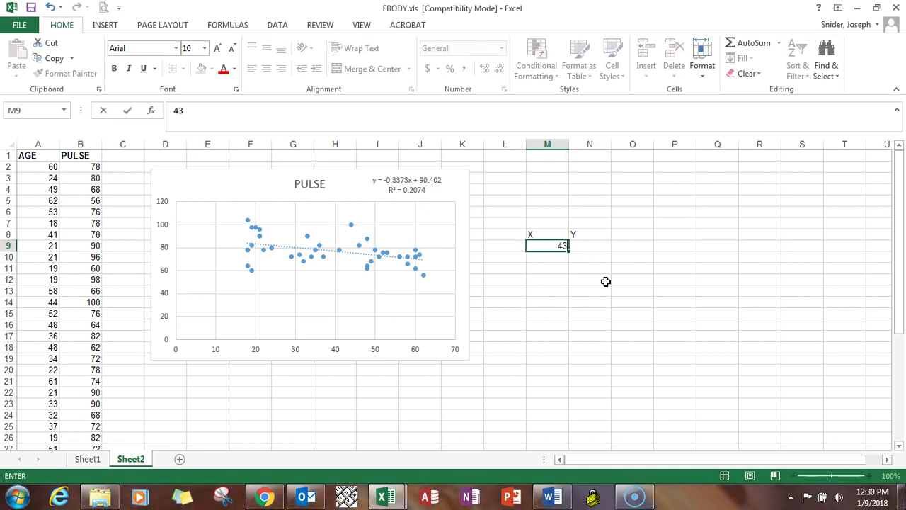
text(5)
key(Return)
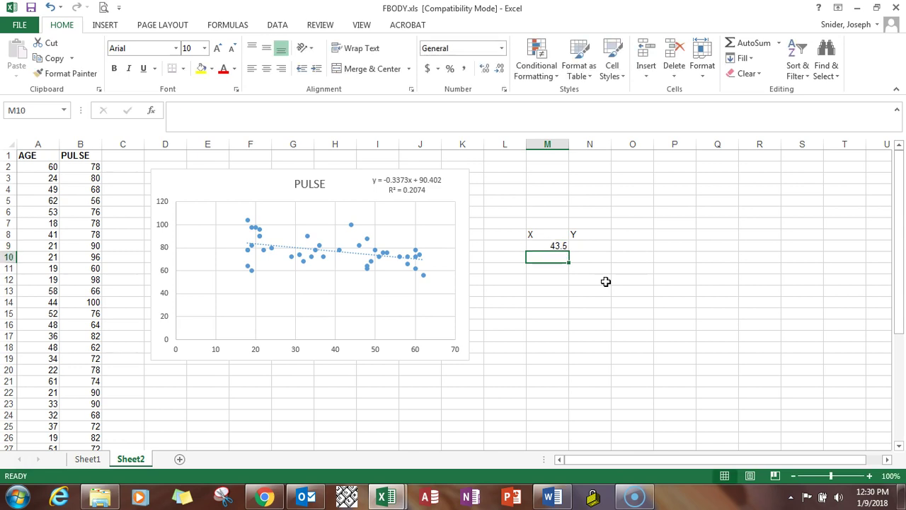
In N9 enter =-.3373*M9+90.402, giving a predicted Y of 75.72945
key(Tab)
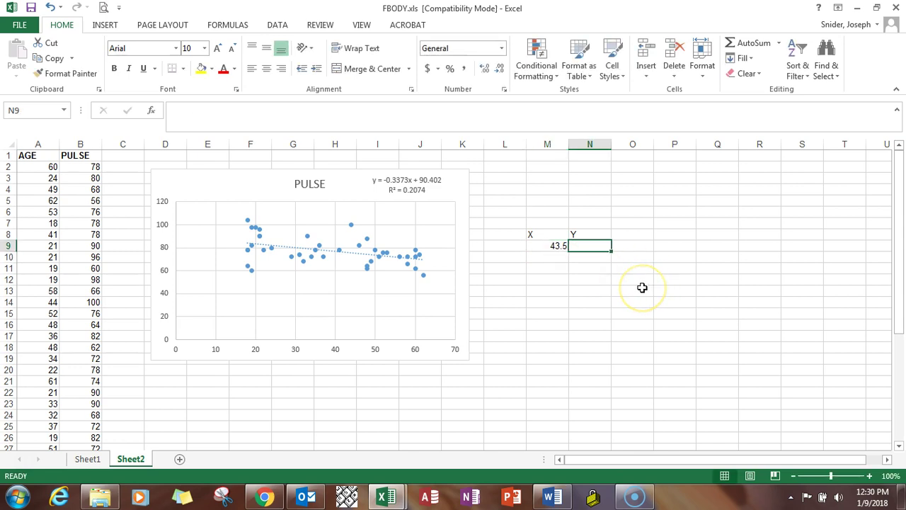
text(=)
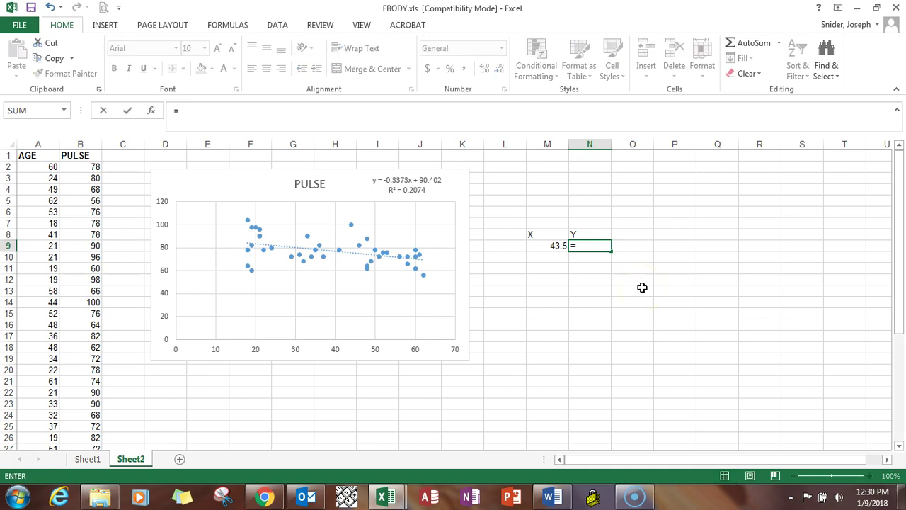
text(-.3373*)
click(541, 245)
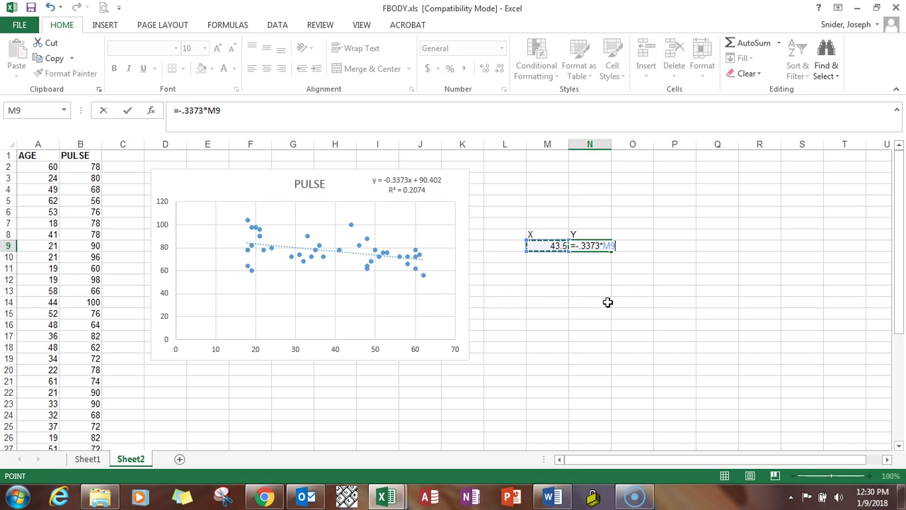
text(+90)
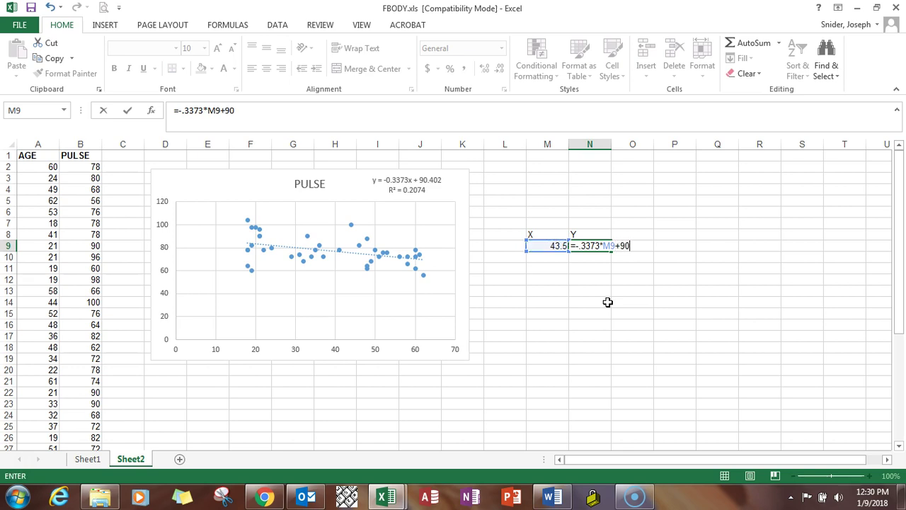
text(.402)
key(Return)
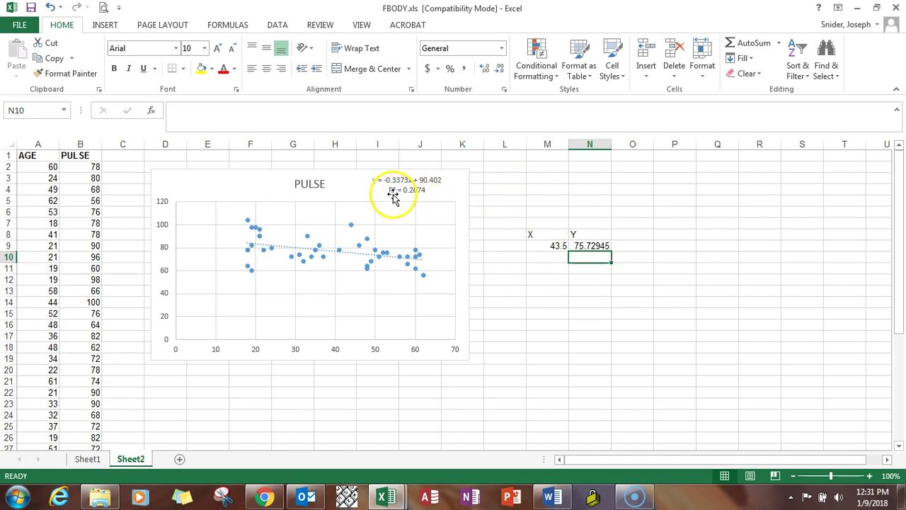
drag(395, 192, 420, 195)
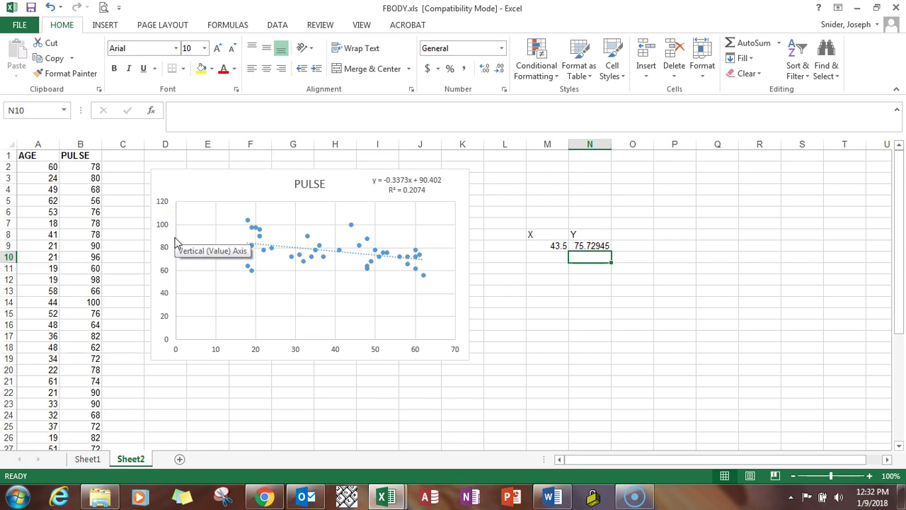
click(171, 243)
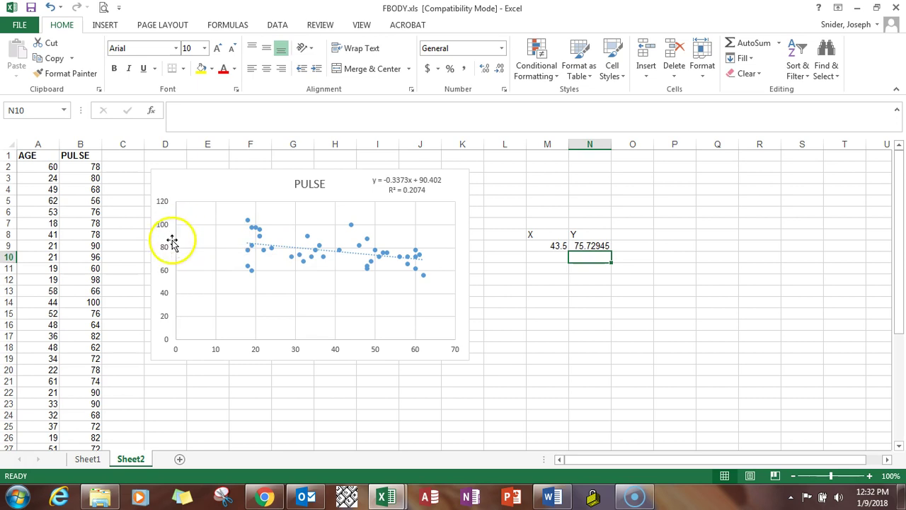